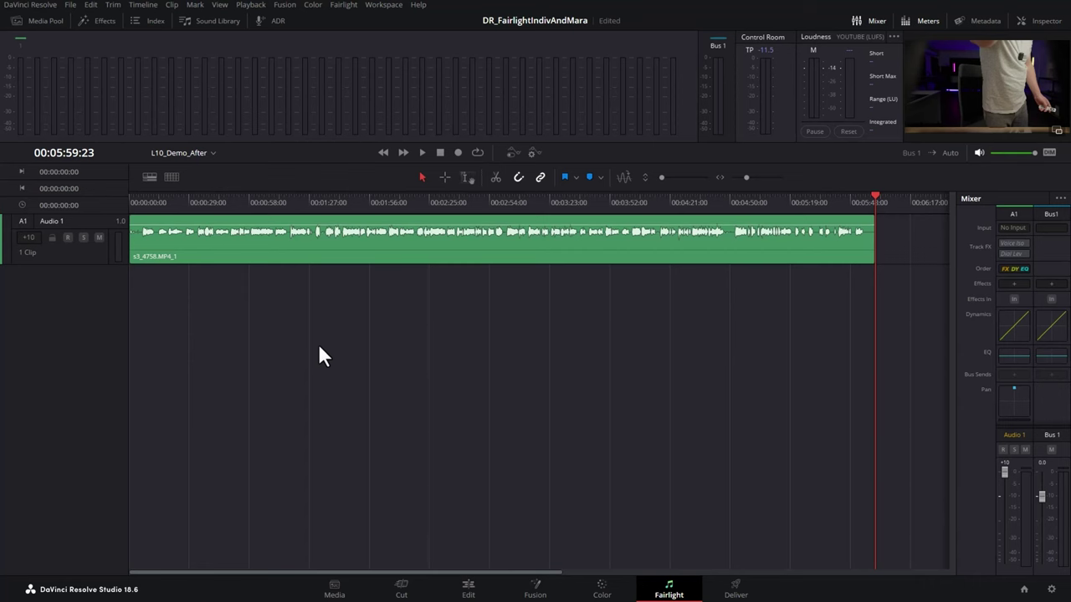
Play Audio 1 briefly from about 00:00:34, then enable timeline automation.
click(199, 200)
key(space)
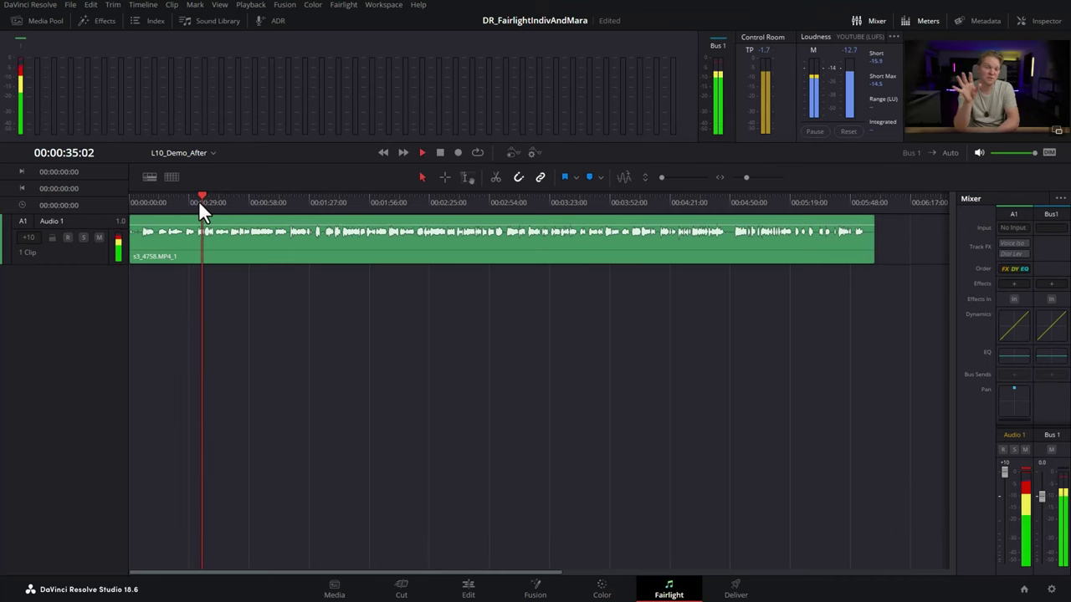
key(space)
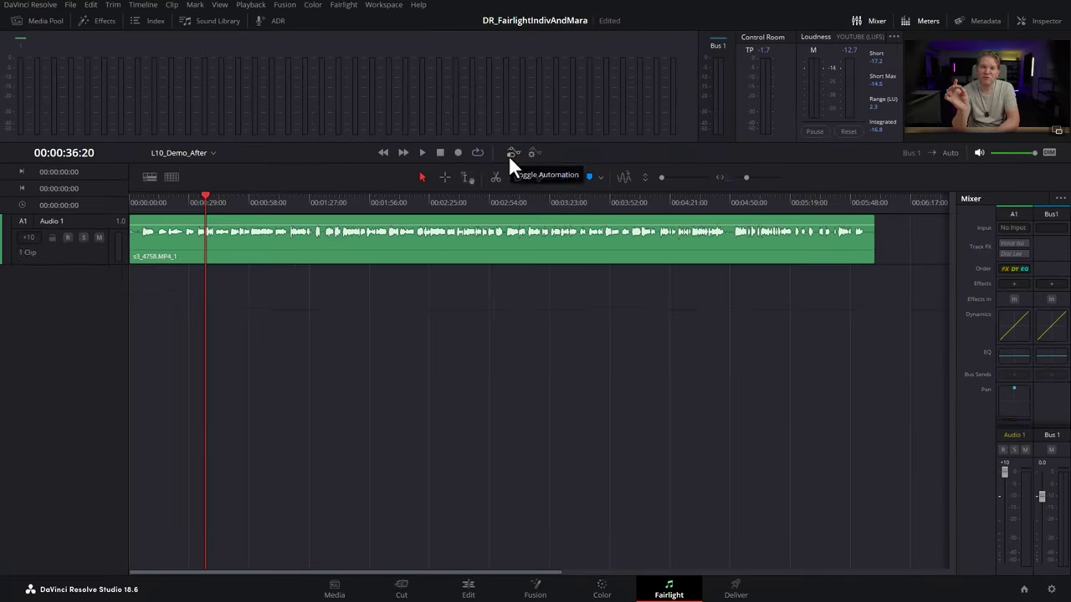
click(524, 236)
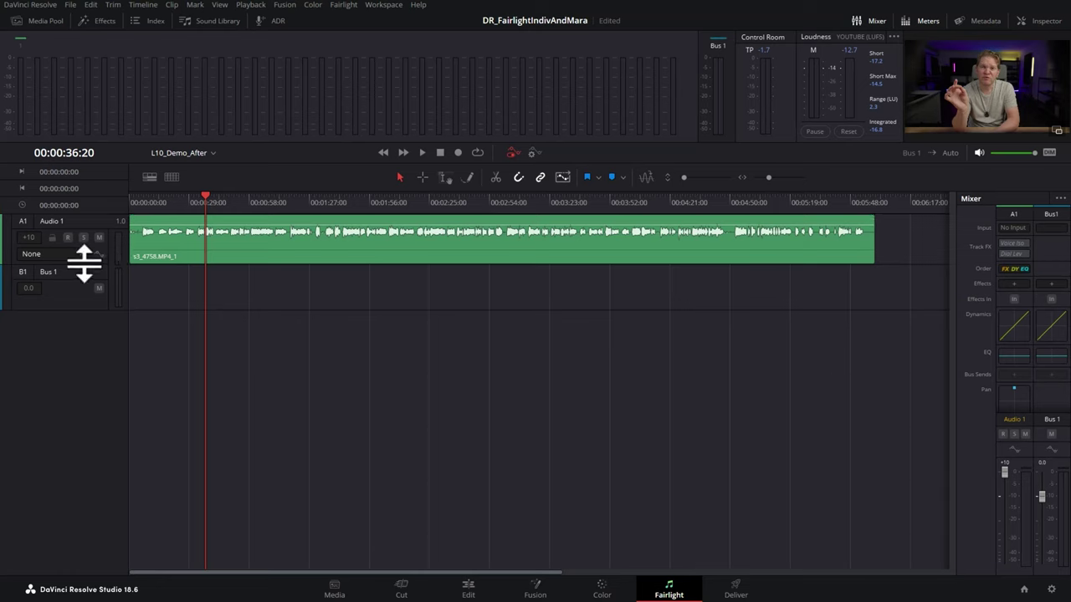
Make the Audio 1 track taller and set its automation display to Fader Level.
drag(84, 264, 86, 346)
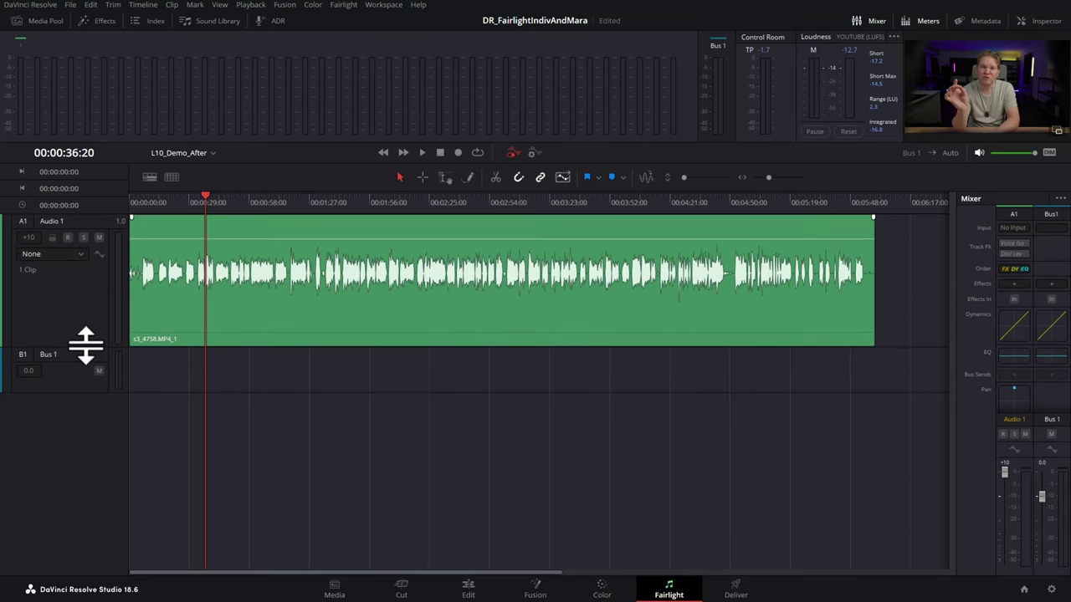
click(81, 255)
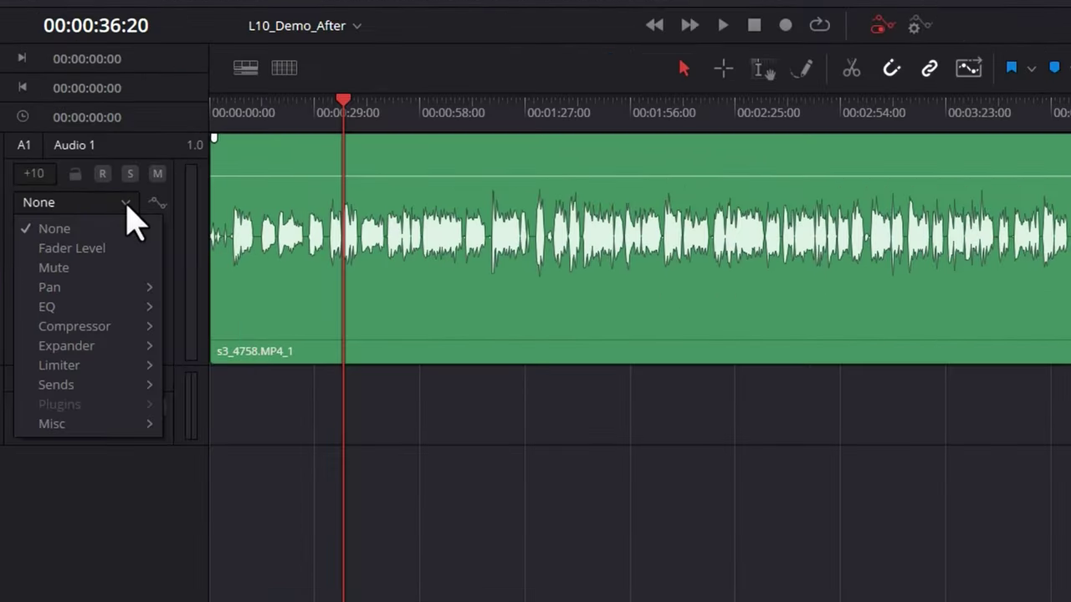
click(107, 251)
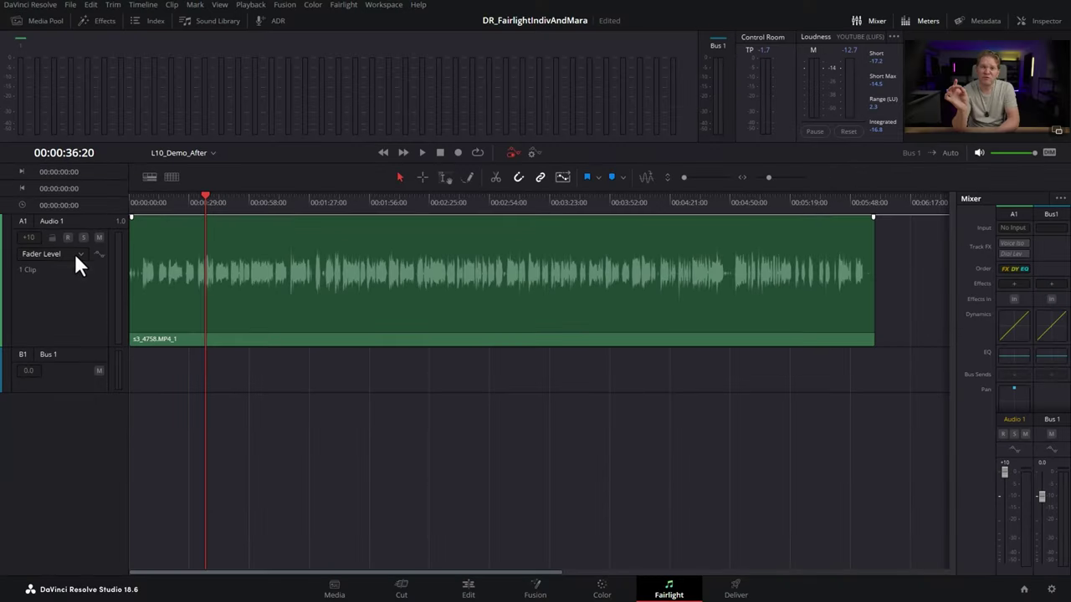
click(75, 252)
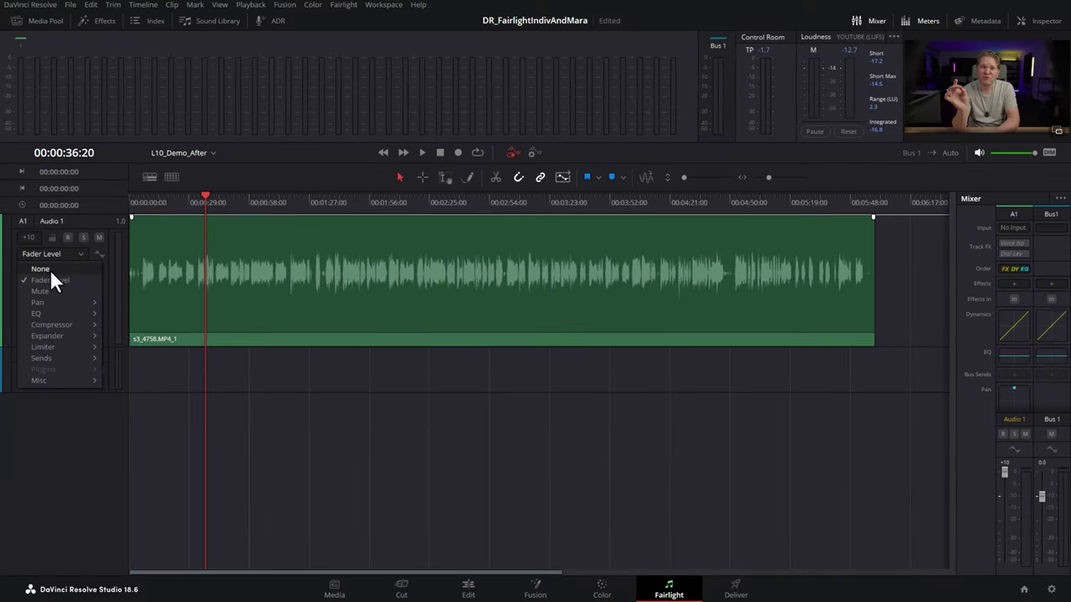
click(148, 358)
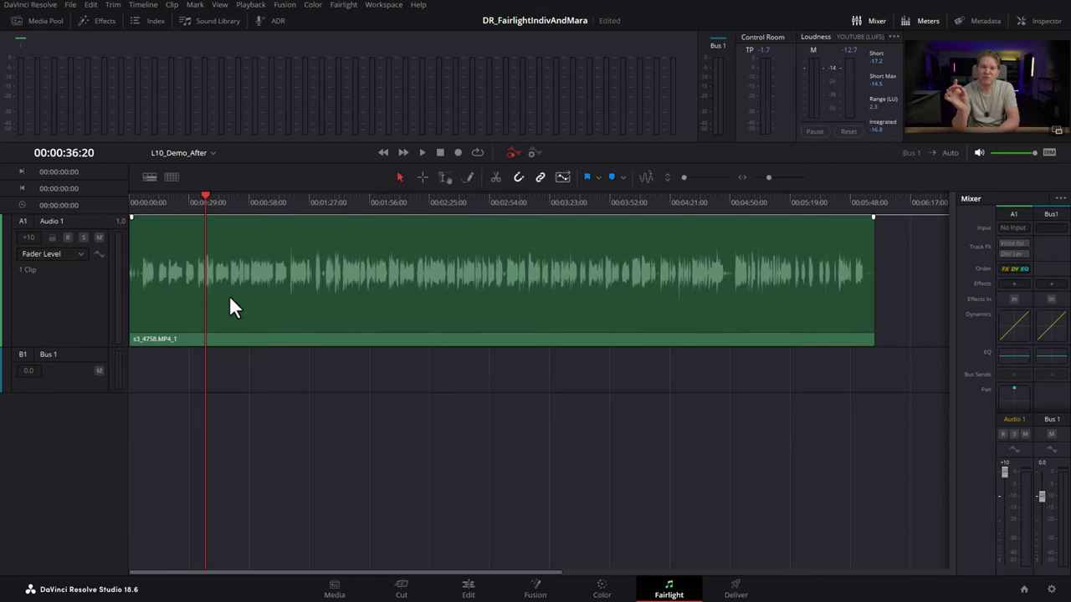
click(80, 254)
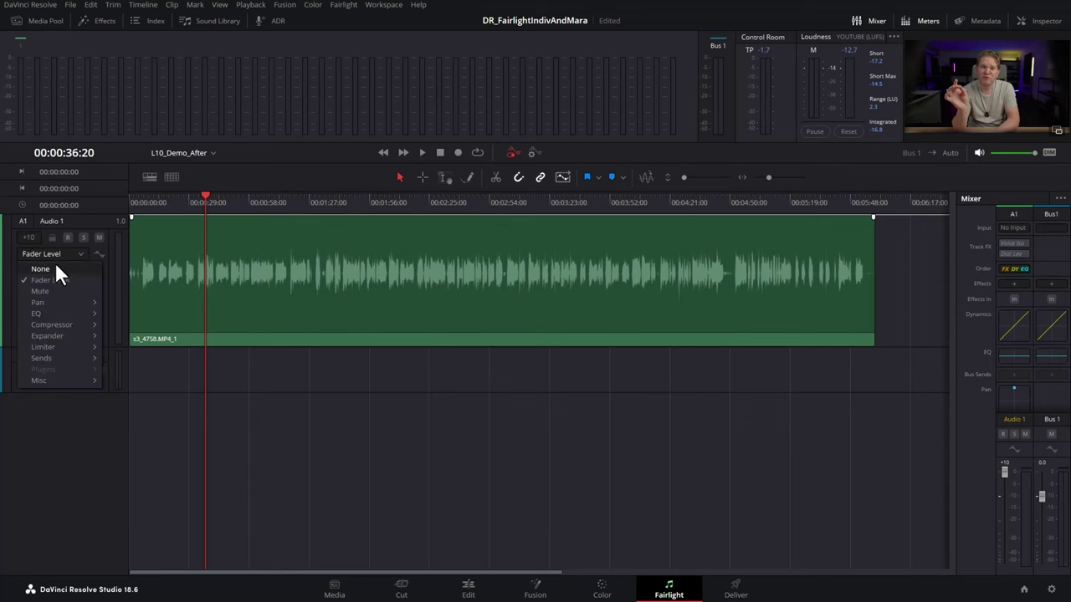
click(50, 268)
click(79, 255)
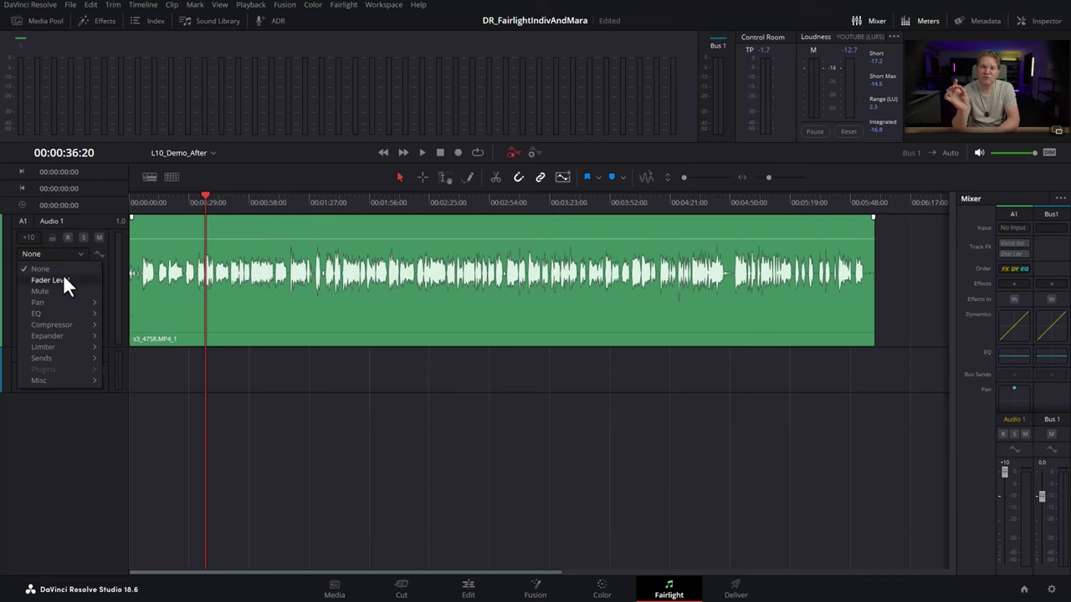
click(62, 280)
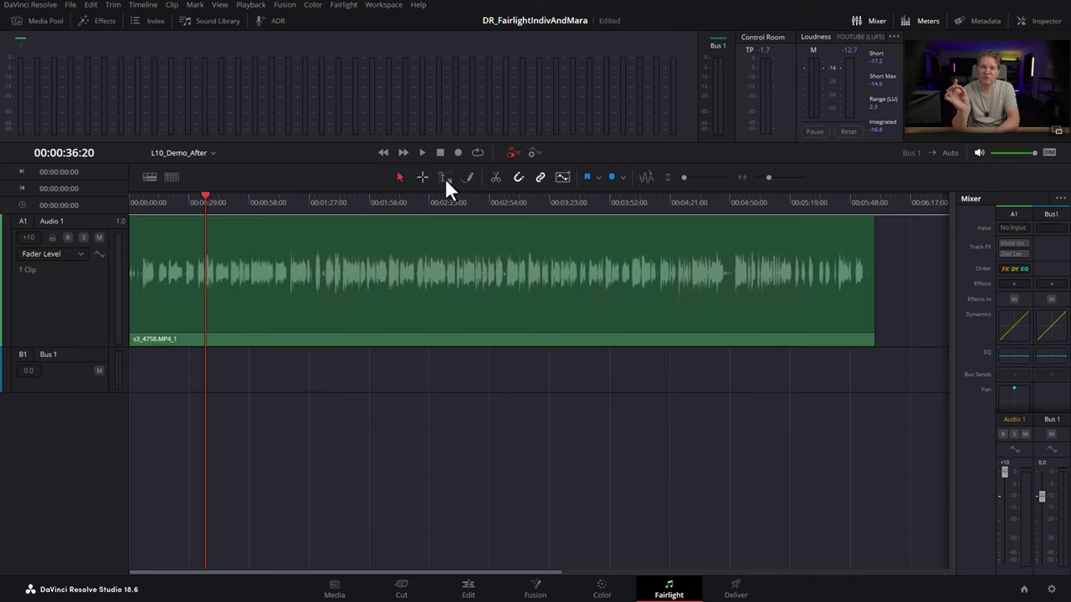
Toggle automation off and back on, select the Audio 1 clip, and drag its level down.
click(512, 153)
click(512, 154)
click(365, 299)
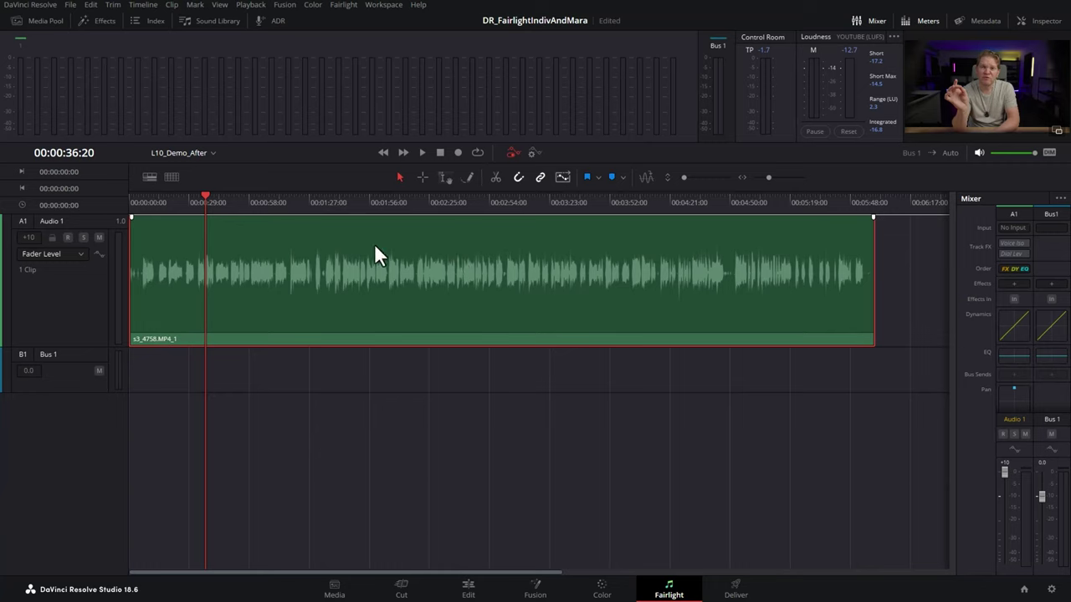
mouse_move(429, 219)
mouse_down()
mouse_move(423, 287)
mouse_move(425, 235)
mouse_move(424, 277)
mouse_move(435, 223)
mouse_move(440, 256)
mouse_move(439, 229)
mouse_up()
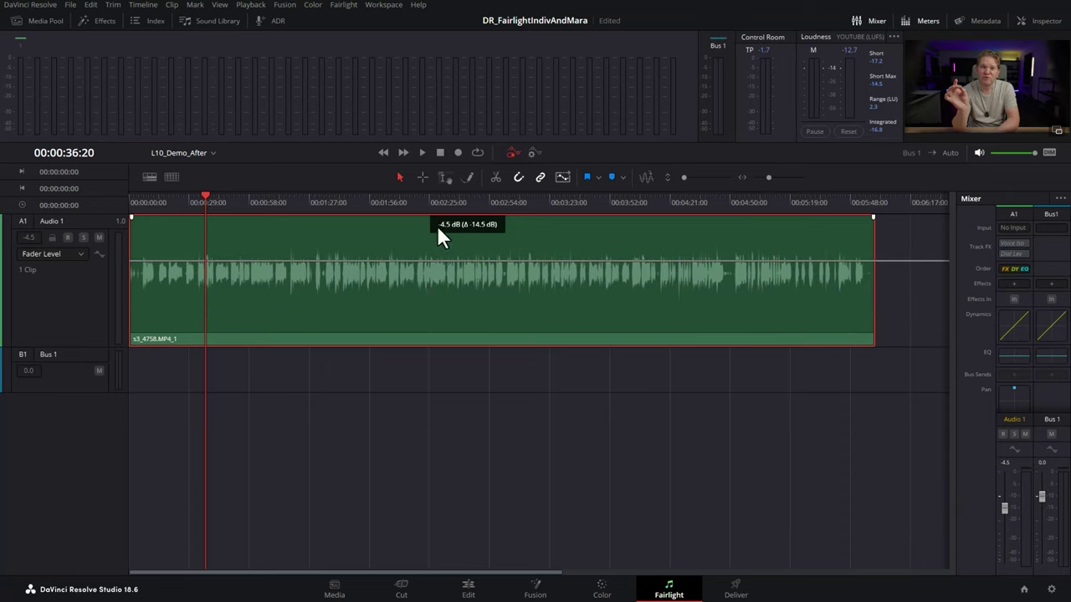
Reset the Audio 1 fader in the Mixer to 0.0 dB.
double_click(1003, 507)
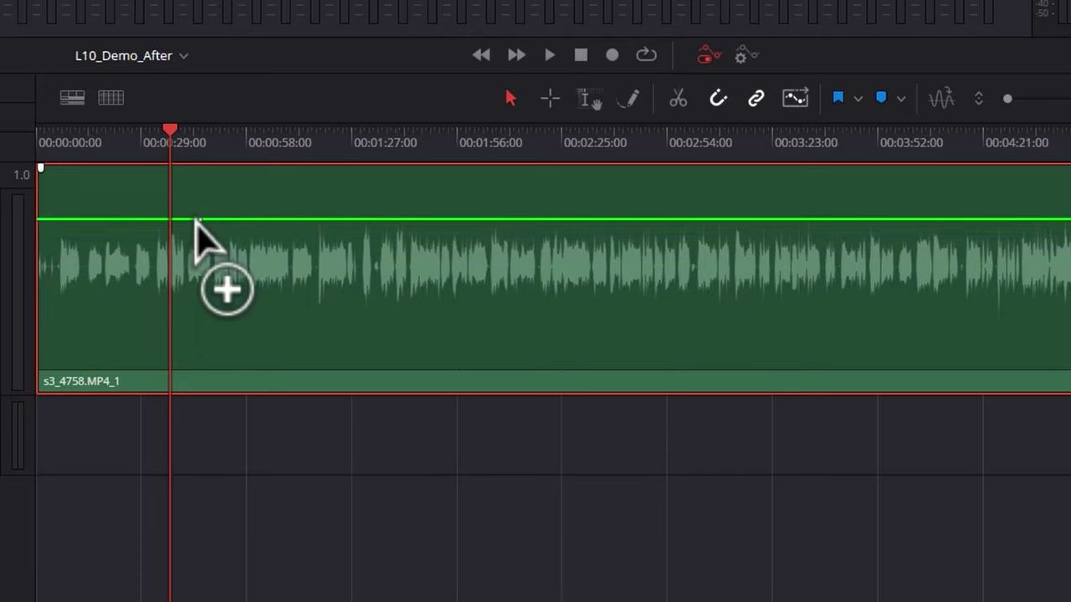
Add fader-level keyframes, raise the 00:00:54 keyframe to 7.0 dB, and play from 00:00:42.
alt+click(199, 219)
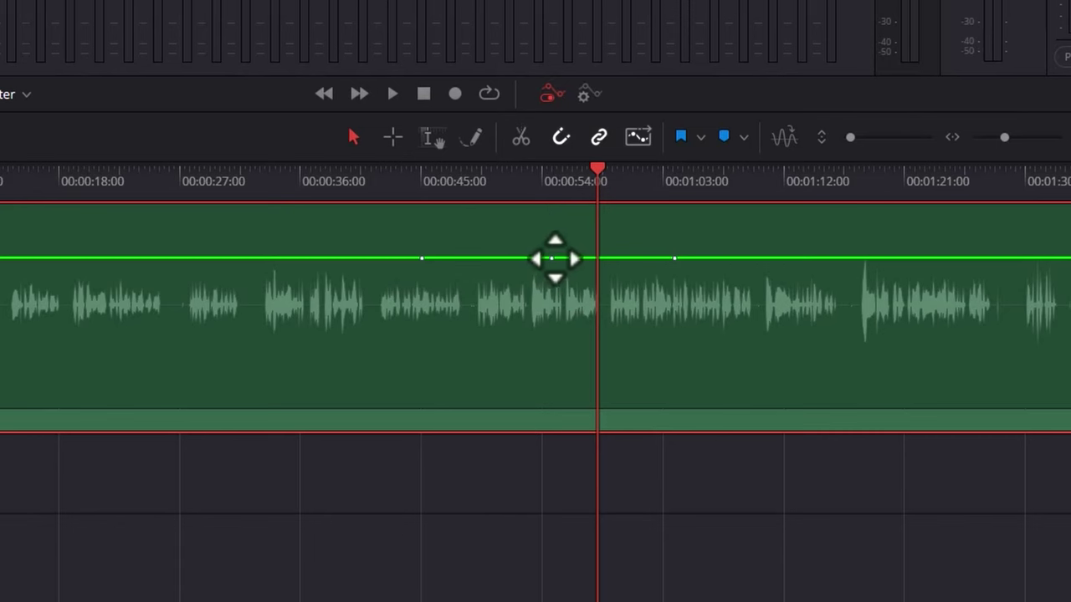
drag(553, 258, 552, 220)
drag(313, 182, 602, 214)
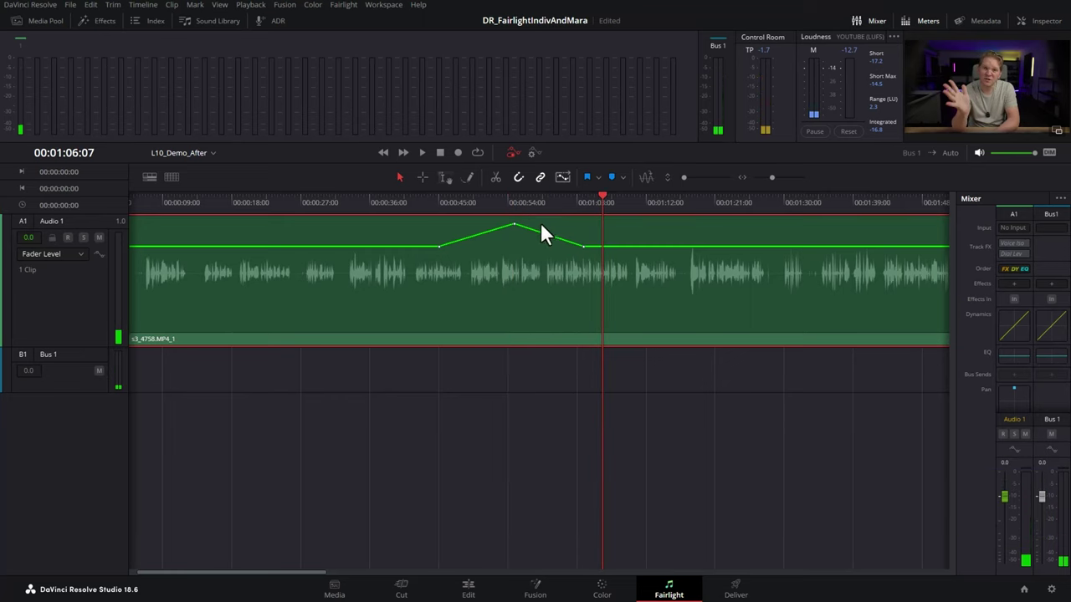
click(418, 202)
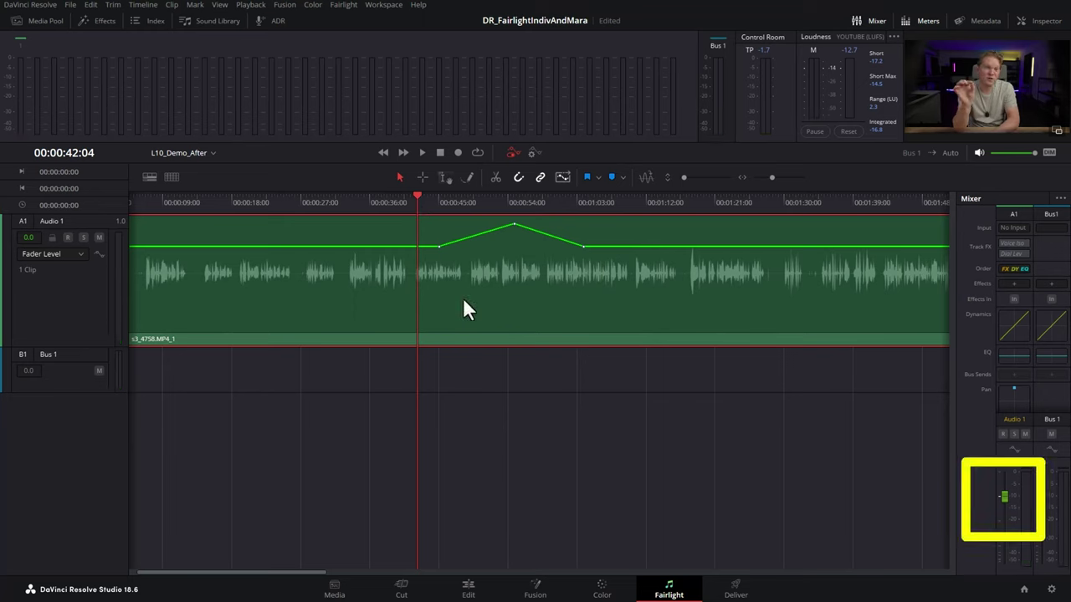
key(space)
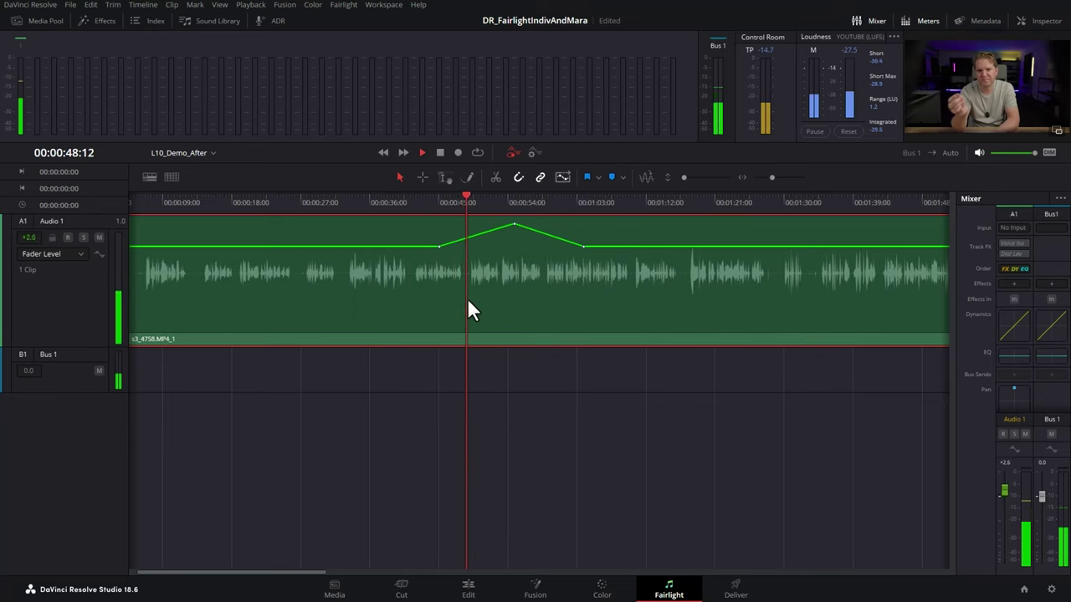
key(space)
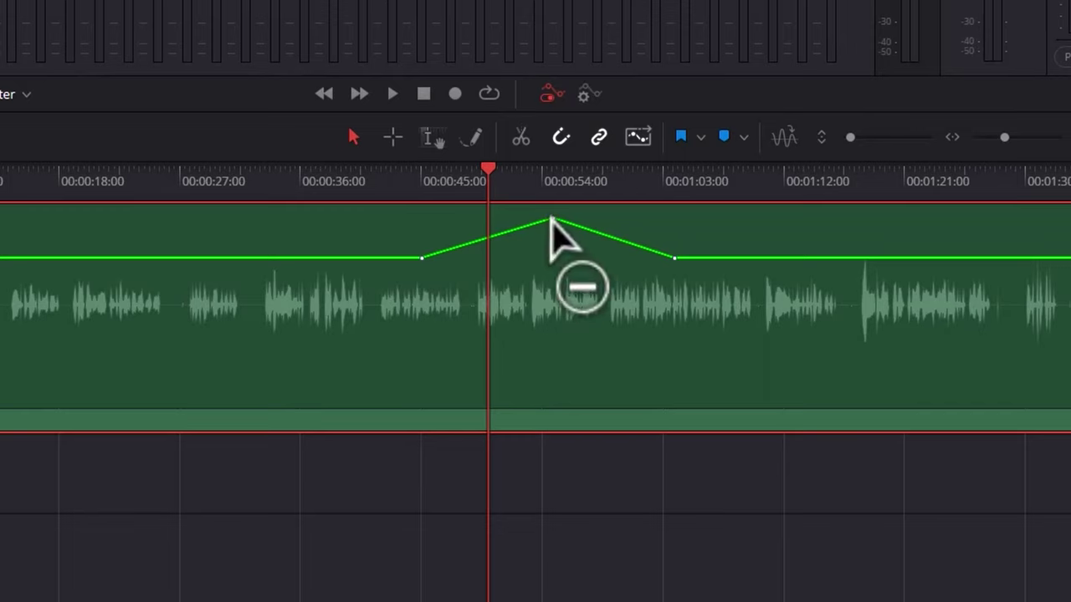
Delete the peak keyframe, then mark a range on the clip with Range Selection and clear it.
alt+click(552, 220)
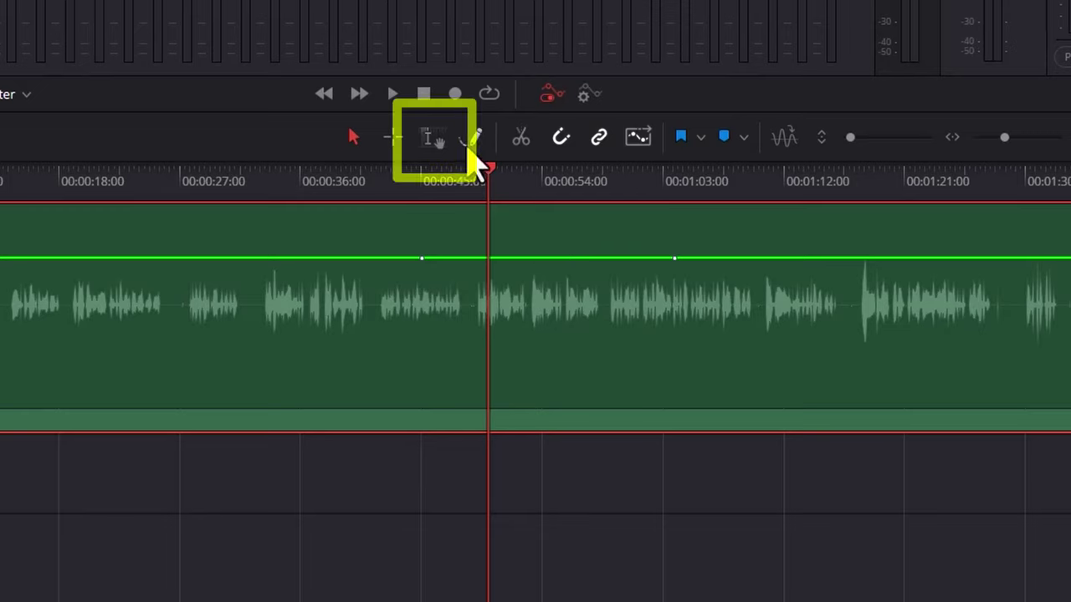
click(436, 137)
drag(748, 246, 407, 222)
click(308, 478)
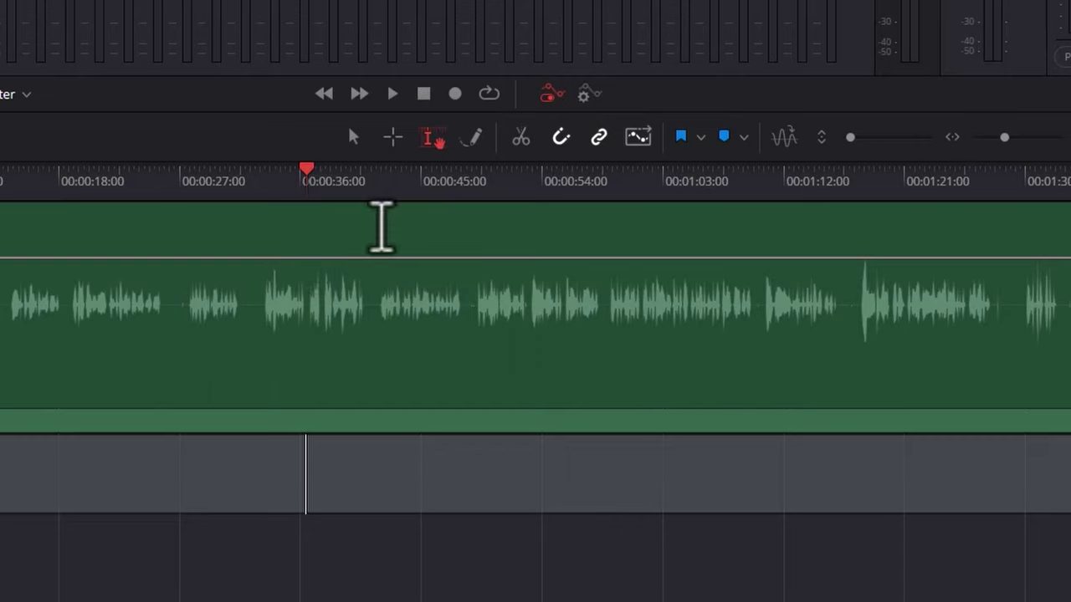
Range-select about 00:00:30–00:00:36 and raise its volume into a 5.4 dB bump.
drag(266, 246, 320, 242)
drag(230, 174, 255, 175)
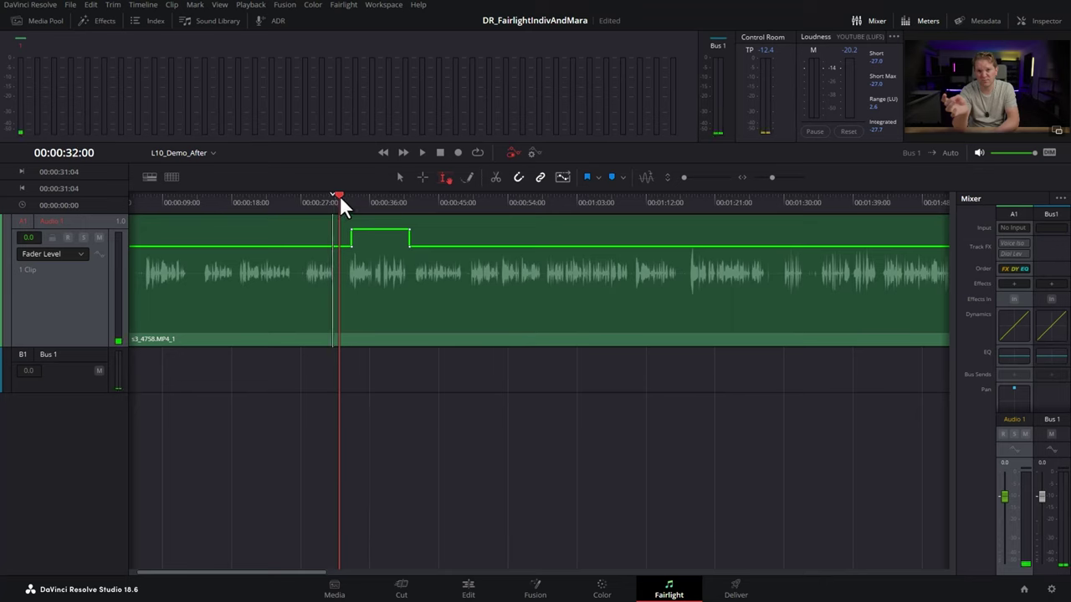
drag(344, 197, 361, 196)
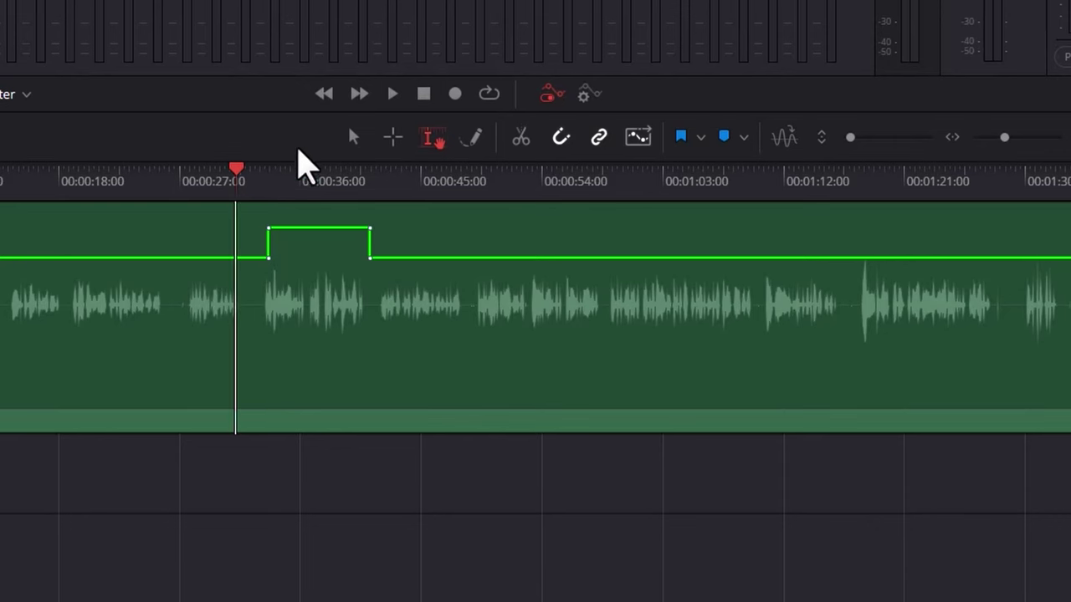
click(352, 138)
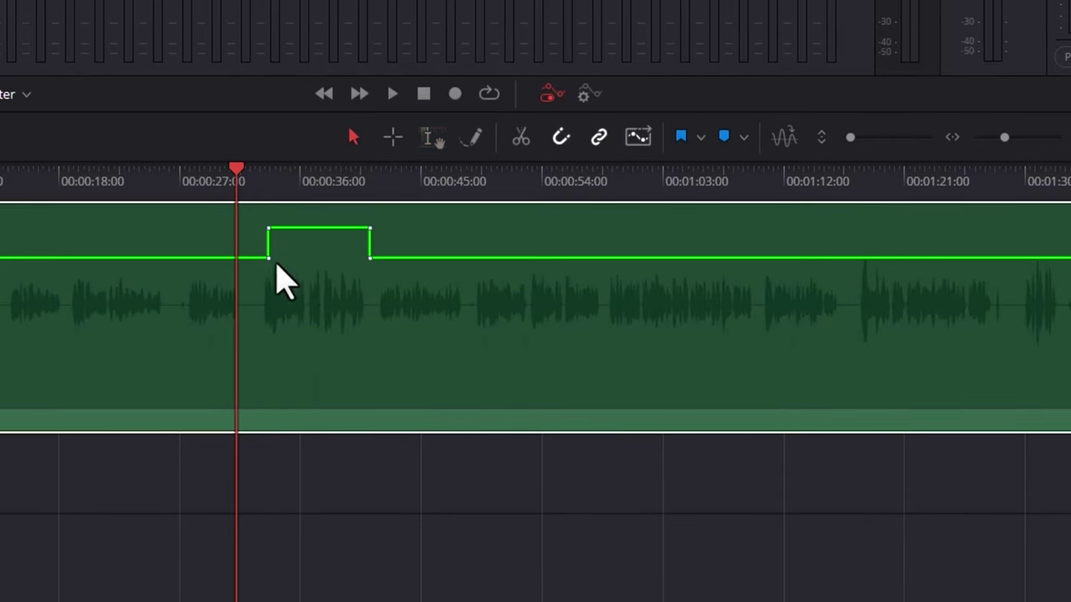
click(271, 233)
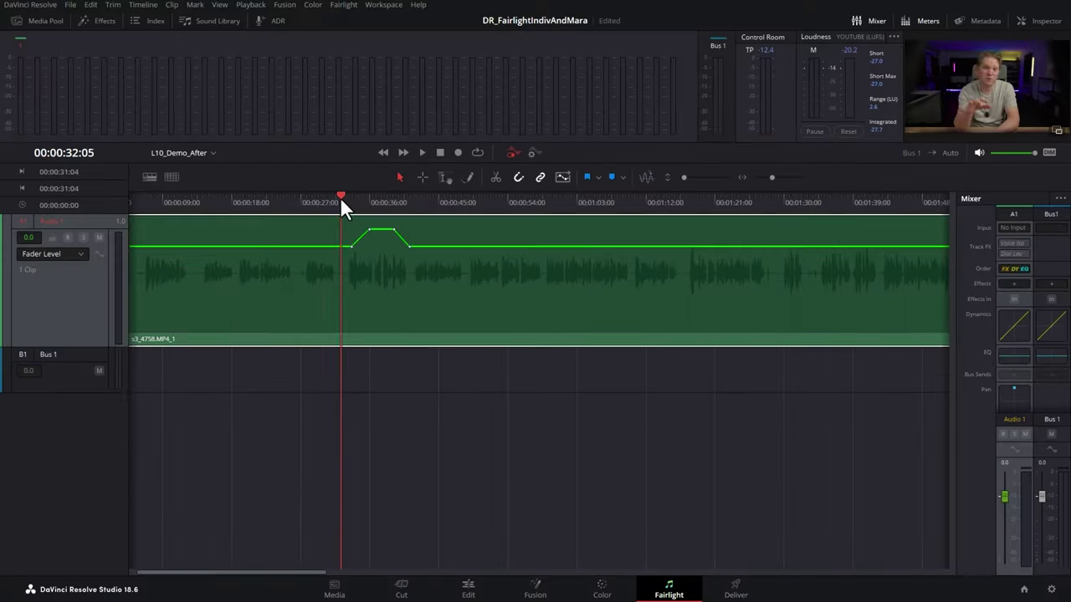
drag(342, 201, 375, 202)
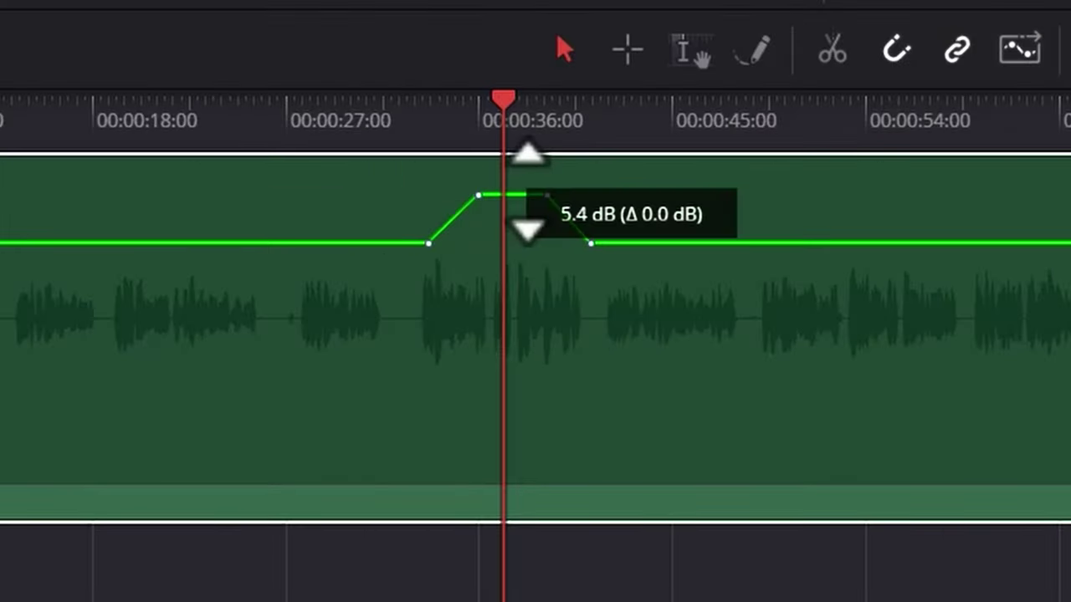
Lower the bump a few dB and nudge its top keyframes, leaving the top-left near 2.2 dB.
mouse_move(526, 195)
mouse_down()
mouse_move(527, 221)
mouse_move(526, 212)
mouse_up()
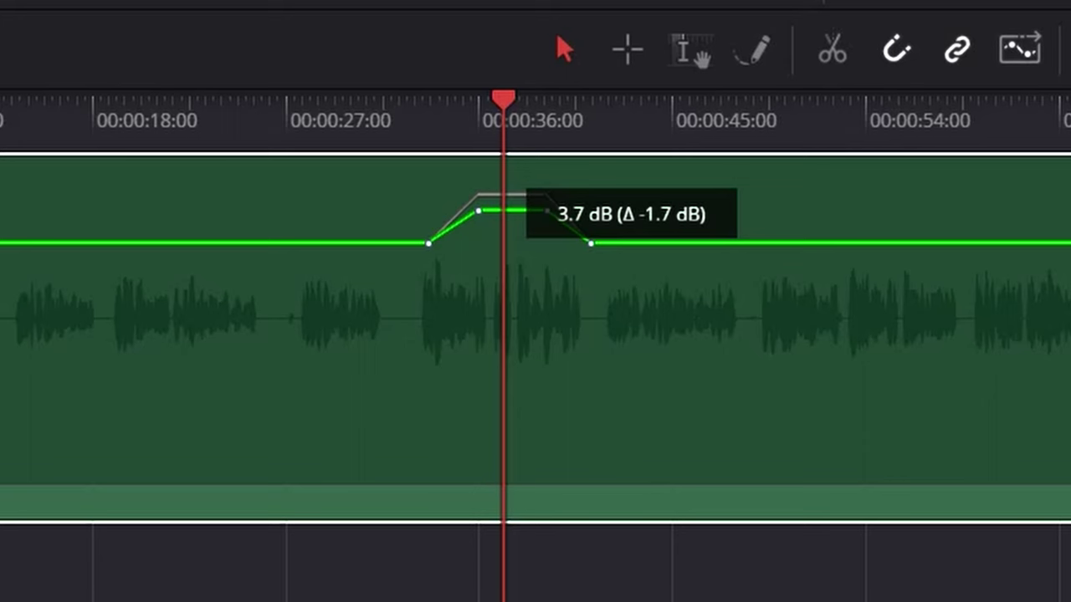
drag(561, 210, 561, 204)
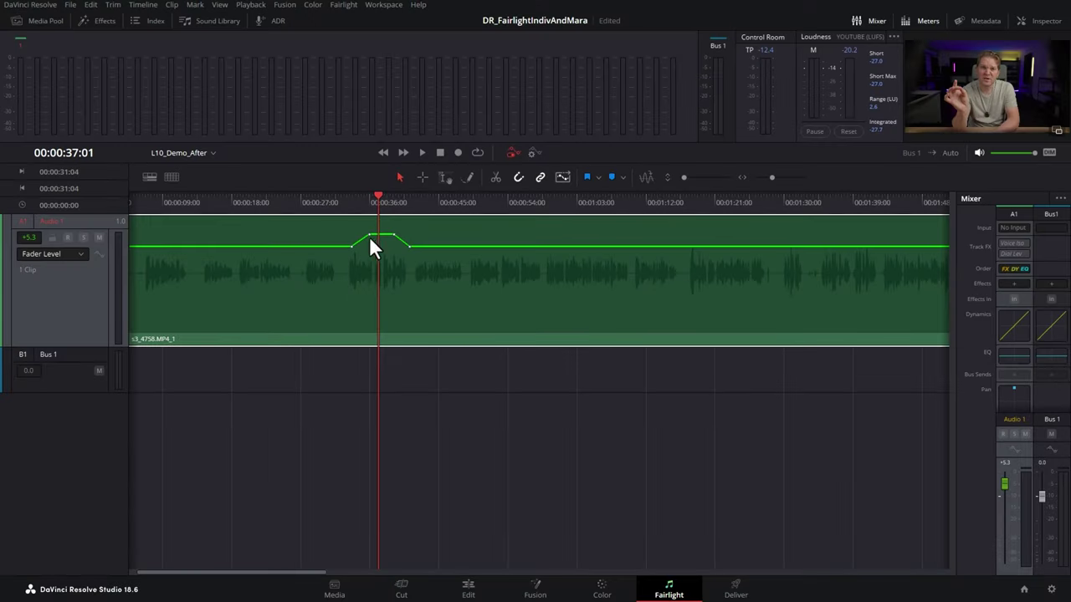
drag(369, 236, 369, 234)
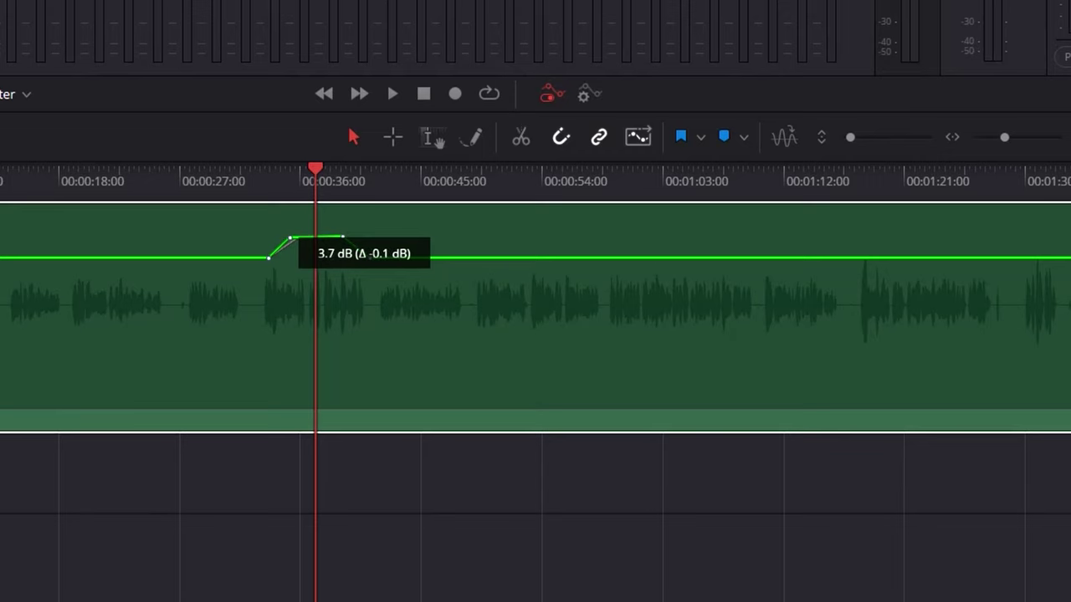
drag(288, 244, 290, 240)
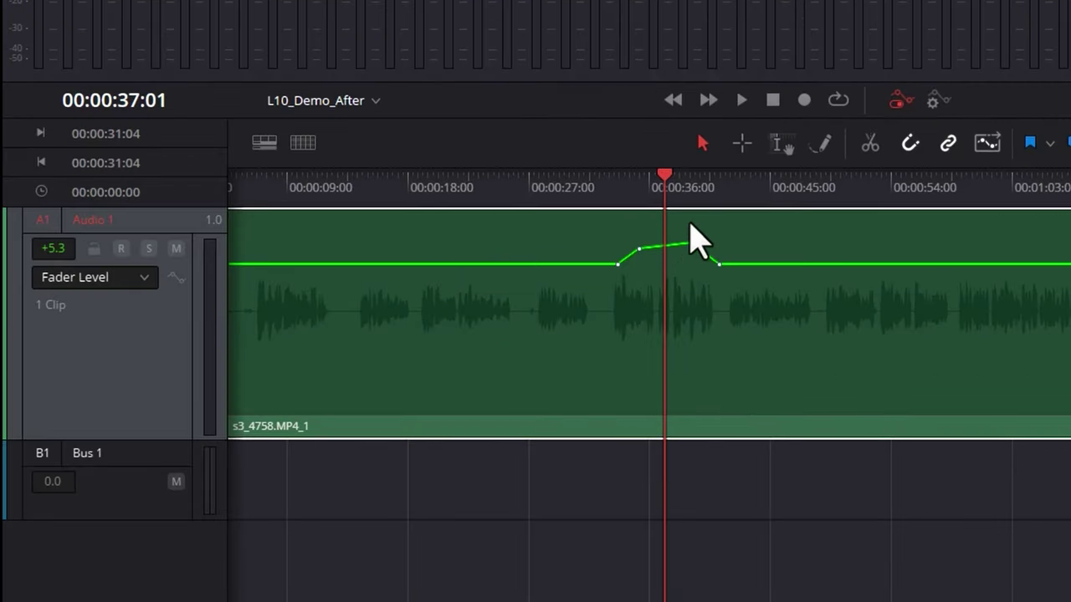
click(822, 154)
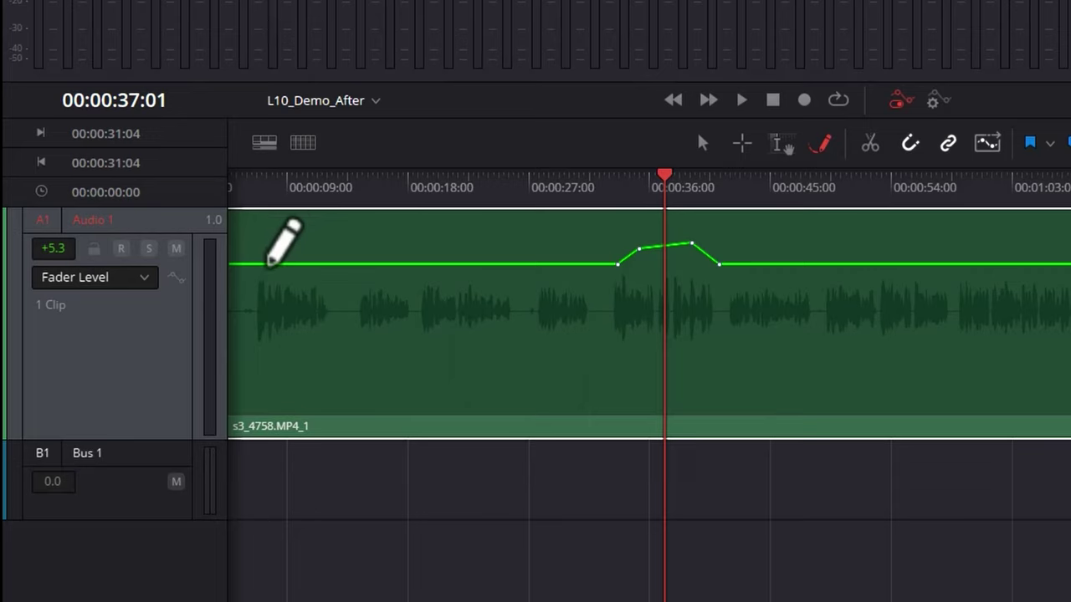
Draw a freehand volume curve along Audio 1, listen to it, then range-select it for removal.
mouse_move(279, 260)
mouse_down()
mouse_move(299, 243)
mouse_move(346, 263)
mouse_move(358, 287)
mouse_move(394, 311)
mouse_move(457, 239)
mouse_move(527, 256)
mouse_move(593, 324)
mouse_move(848, 331)
mouse_move(1000, 244)
mouse_move(1070, 231)
mouse_up()
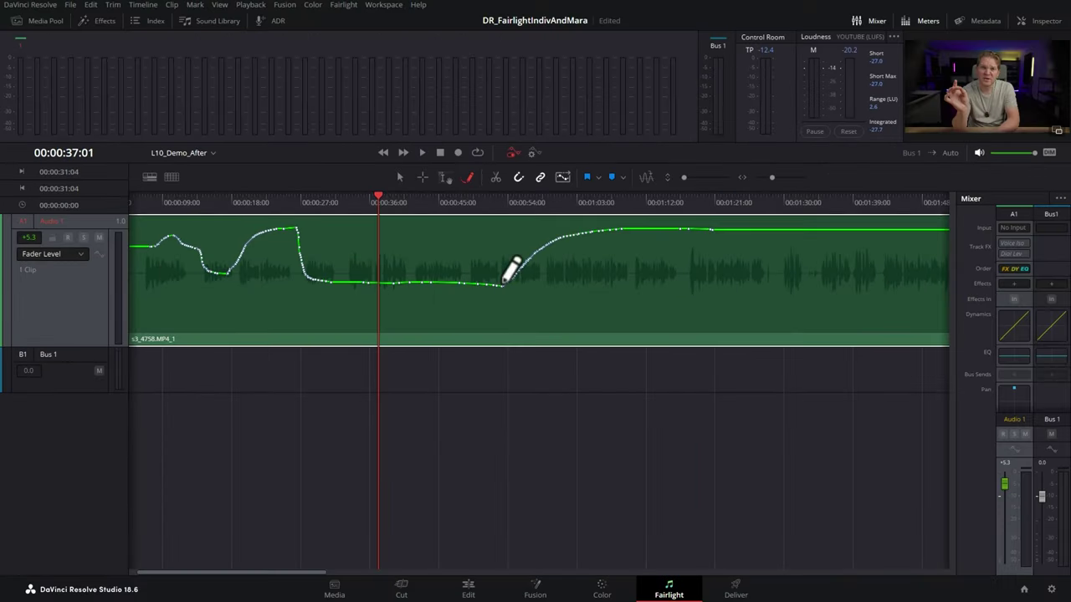
drag(441, 209, 703, 222)
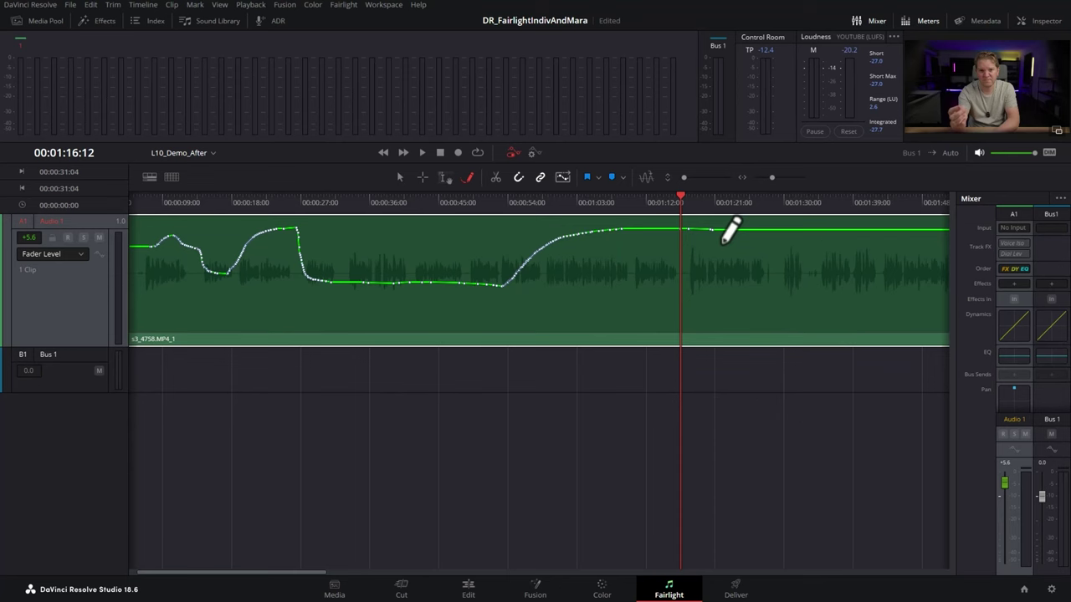
click(444, 178)
drag(736, 235, 146, 222)
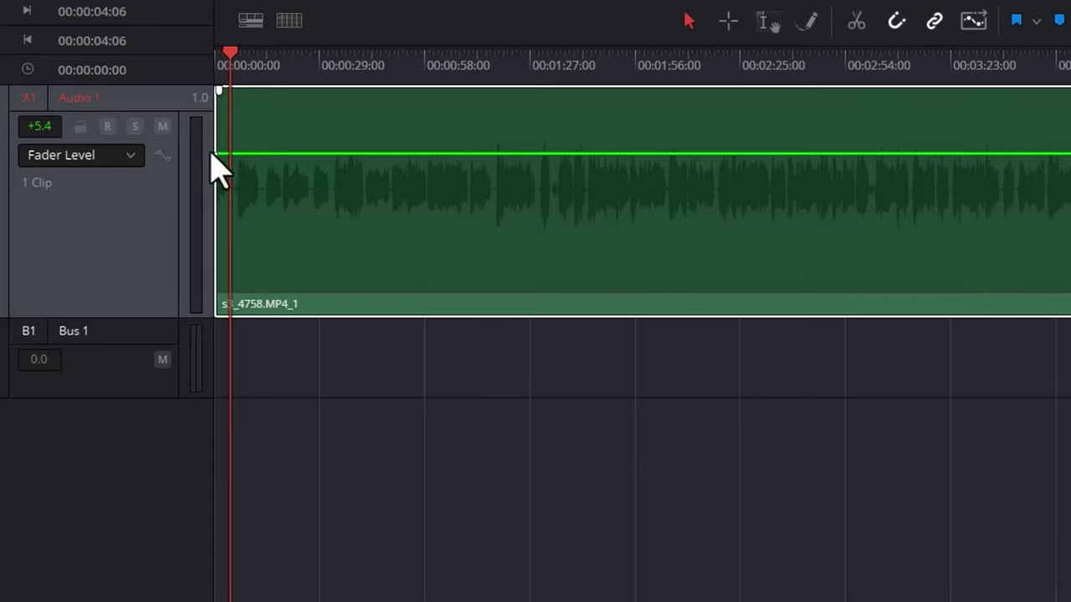
Set Audio 1's automation display to Compressor Threshold.
click(130, 157)
mouse_move(109, 282)
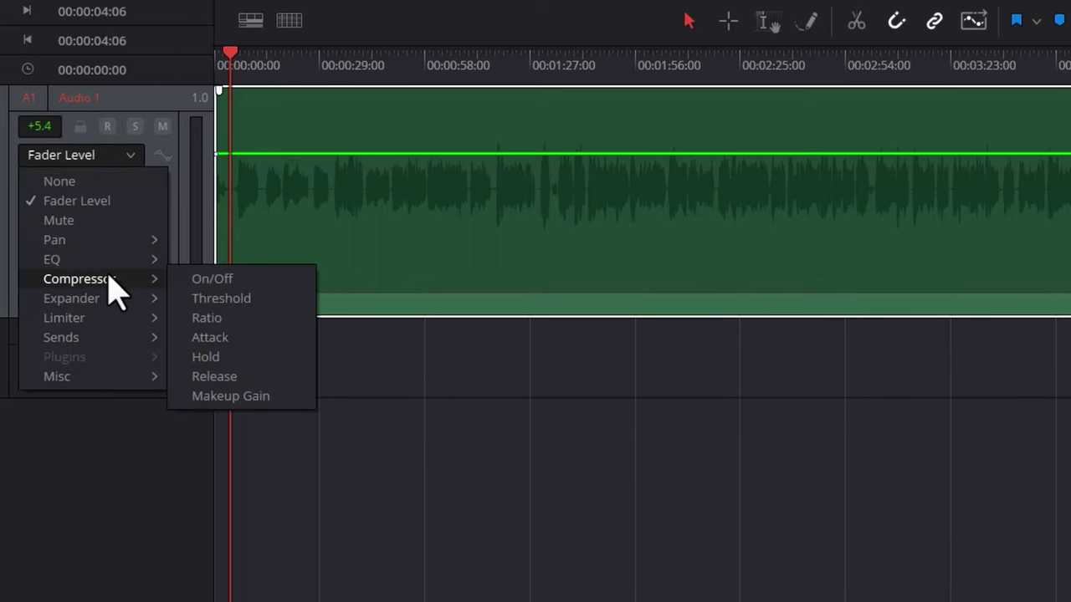
click(291, 299)
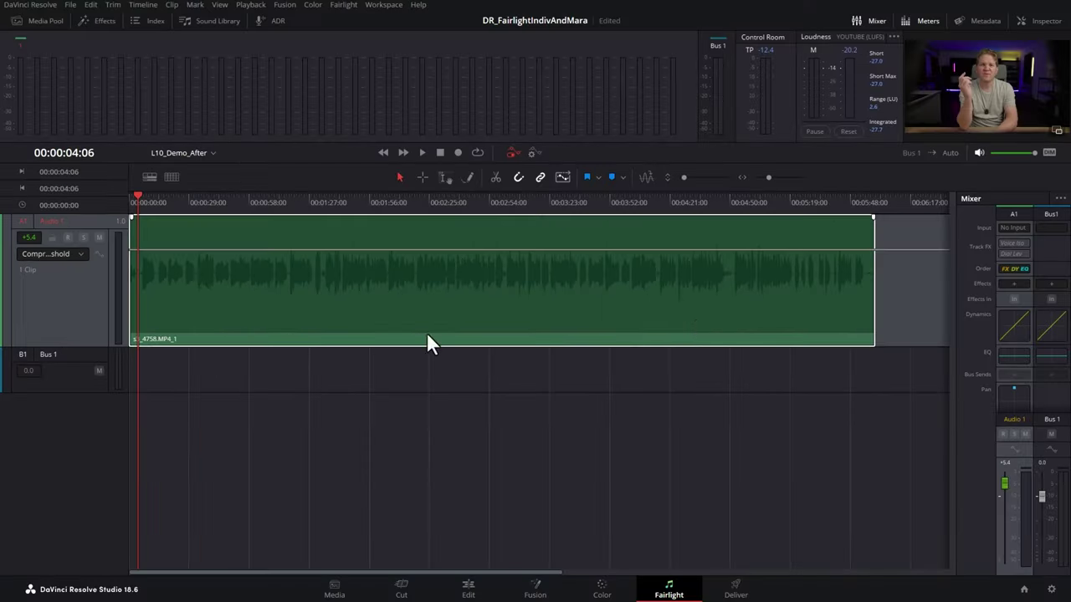
Enable the Audio 1 compressor in Dynamics and draw a wave-shaped threshold curve.
double_click(1007, 326)
click(648, 291)
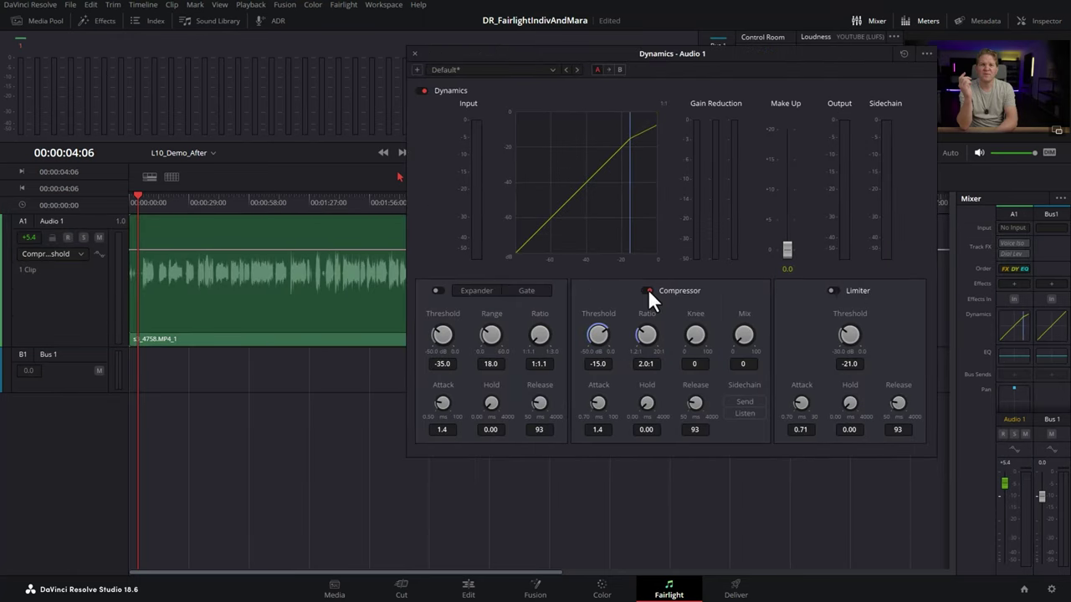
drag(503, 48, 564, 257)
click(470, 176)
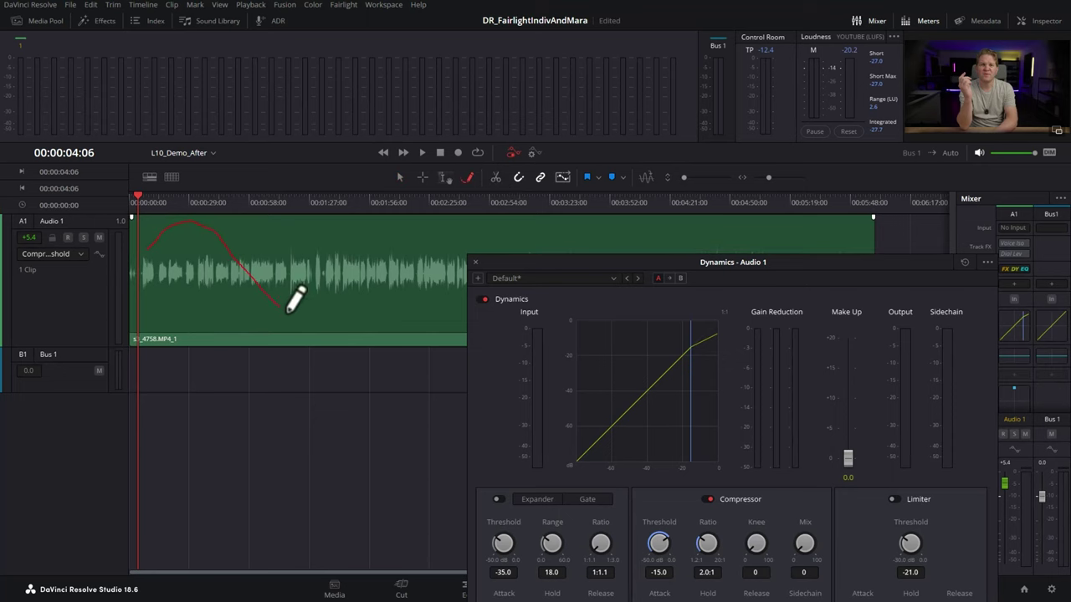
drag(377, 255, 402, 231)
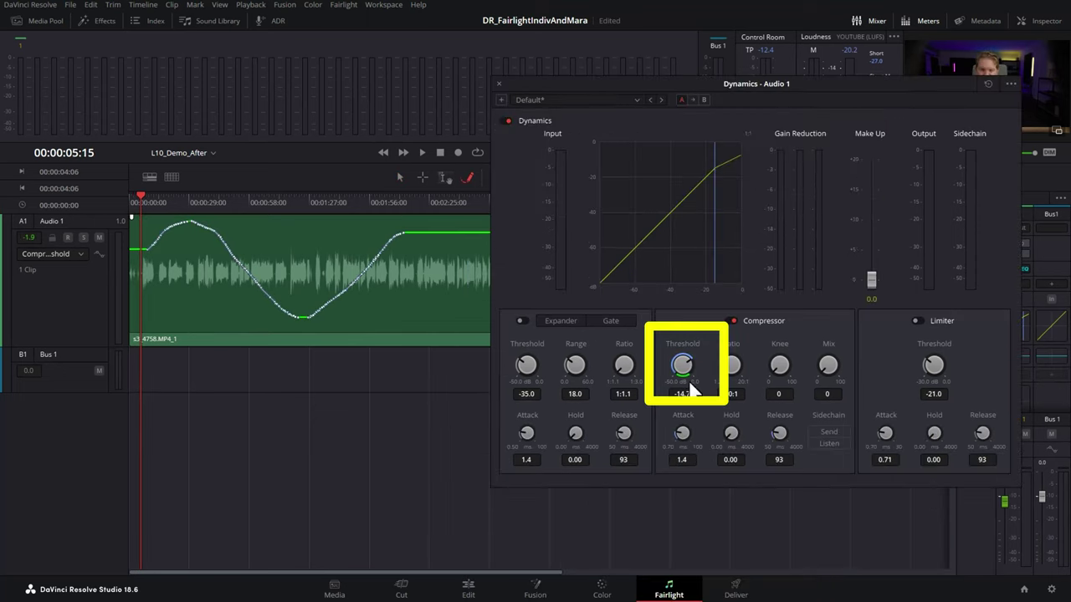